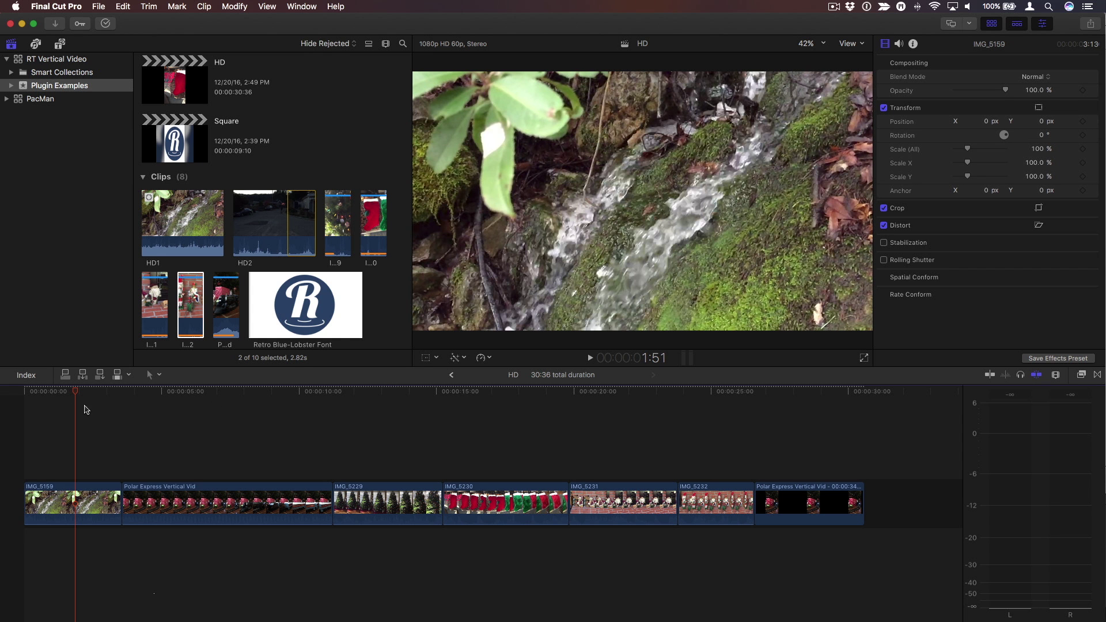
- Select the vertical Polar Express train clip and connect the RT Vertical Video title above it
mouse_move(73, 395)
mouse_down()
mouse_move(93, 396)
mouse_move(67, 396)
mouse_move(82, 396)
mouse_up()
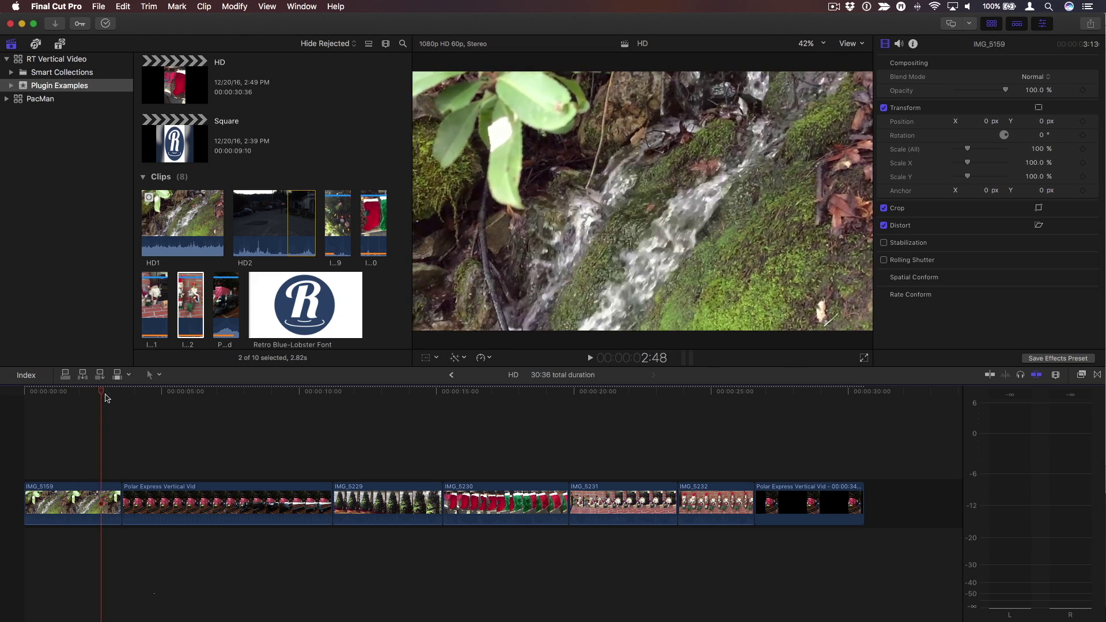
mouse_move(82, 396)
mouse_down()
mouse_move(260, 408)
mouse_move(183, 417)
mouse_move(497, 442)
mouse_move(223, 434)
mouse_up()
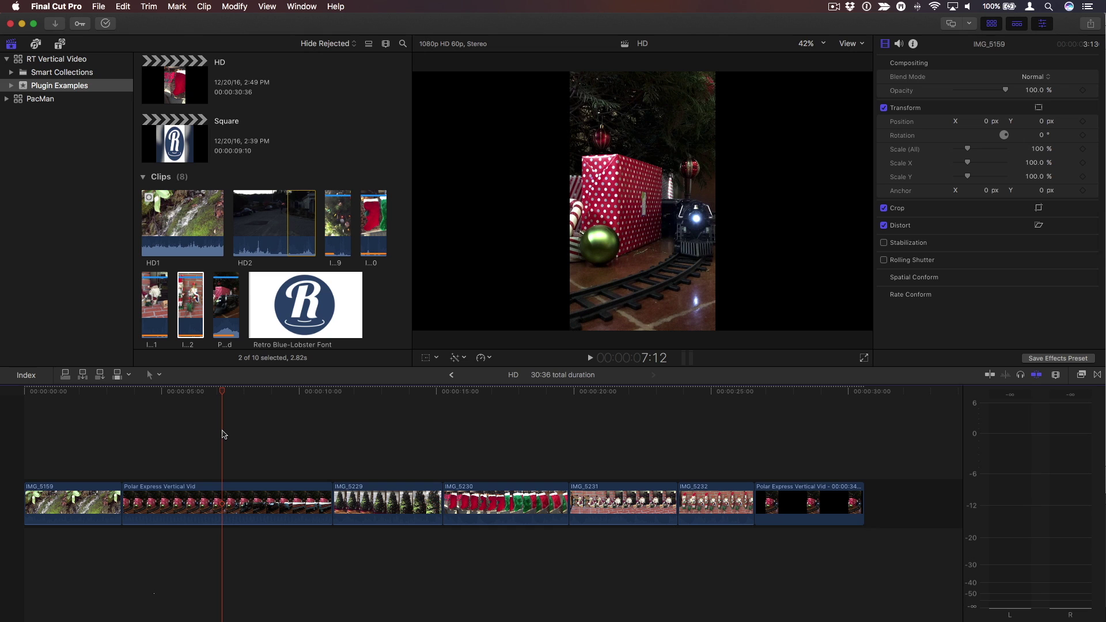
key(c)
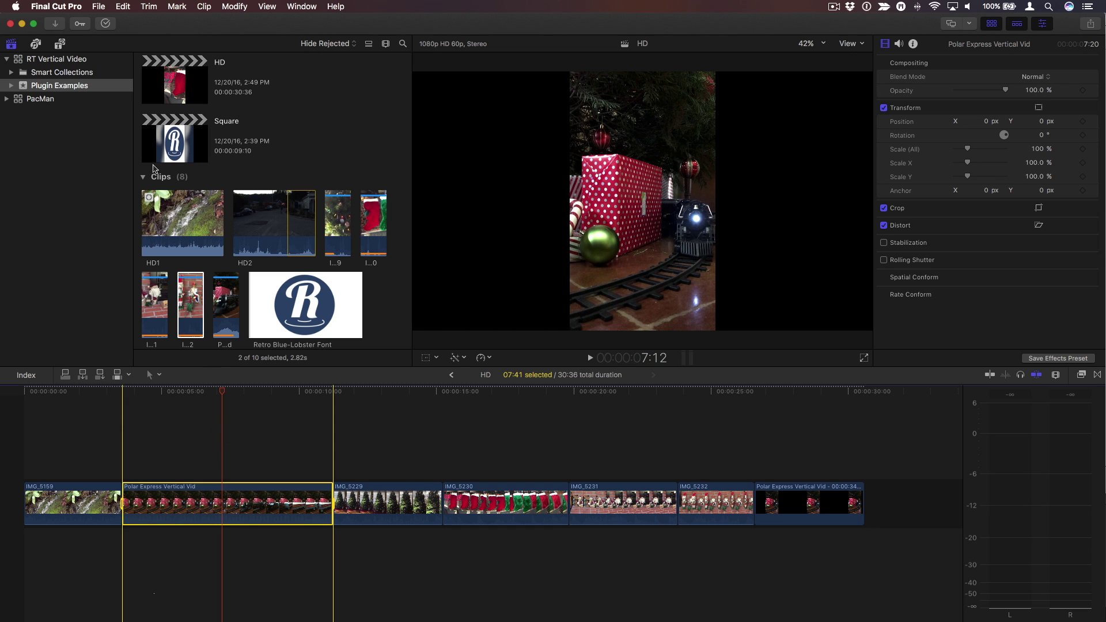
click(62, 45)
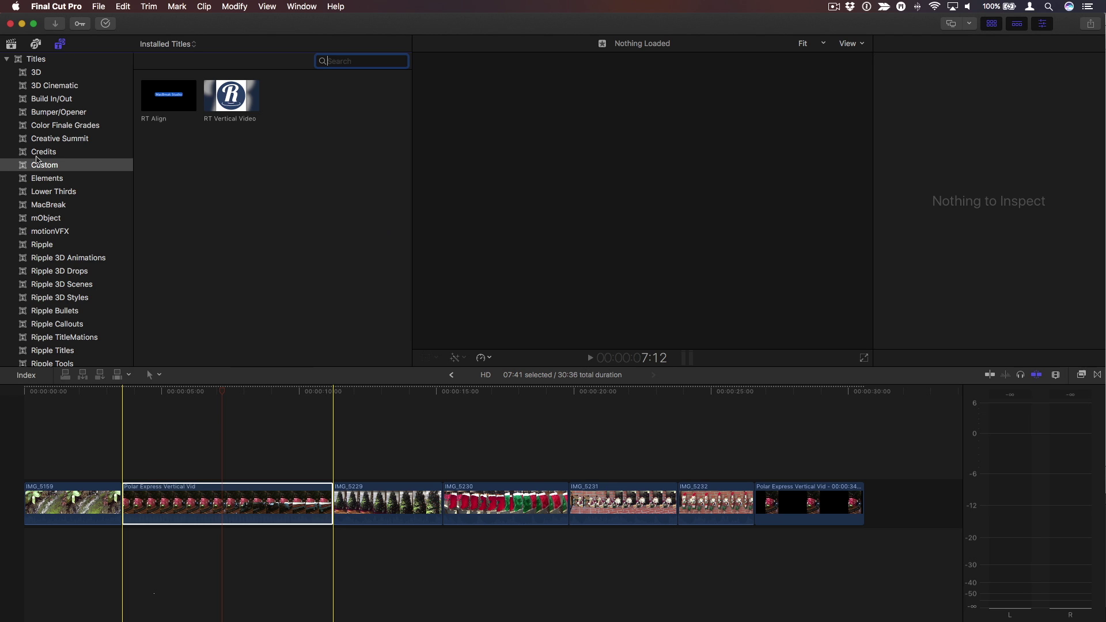
click(252, 104)
key(q)
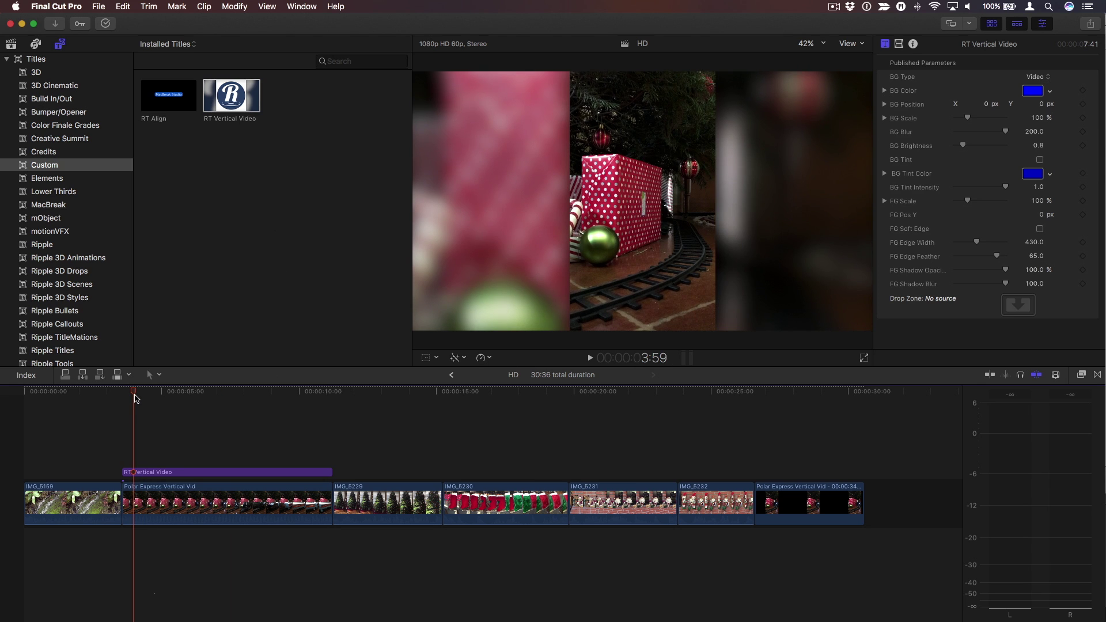
key(space)
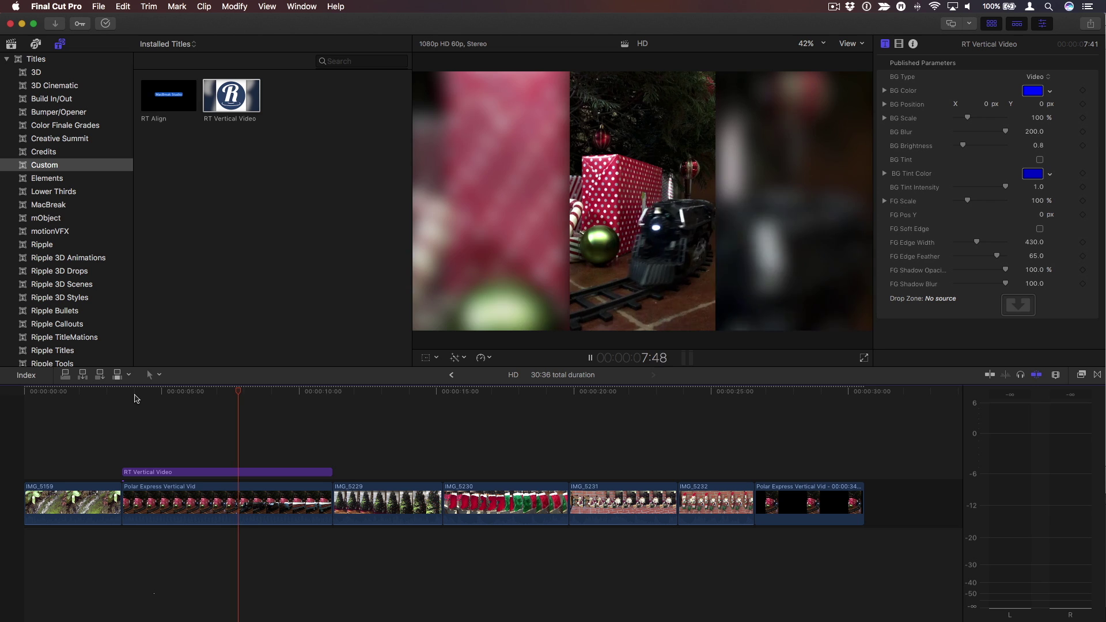
key(space)
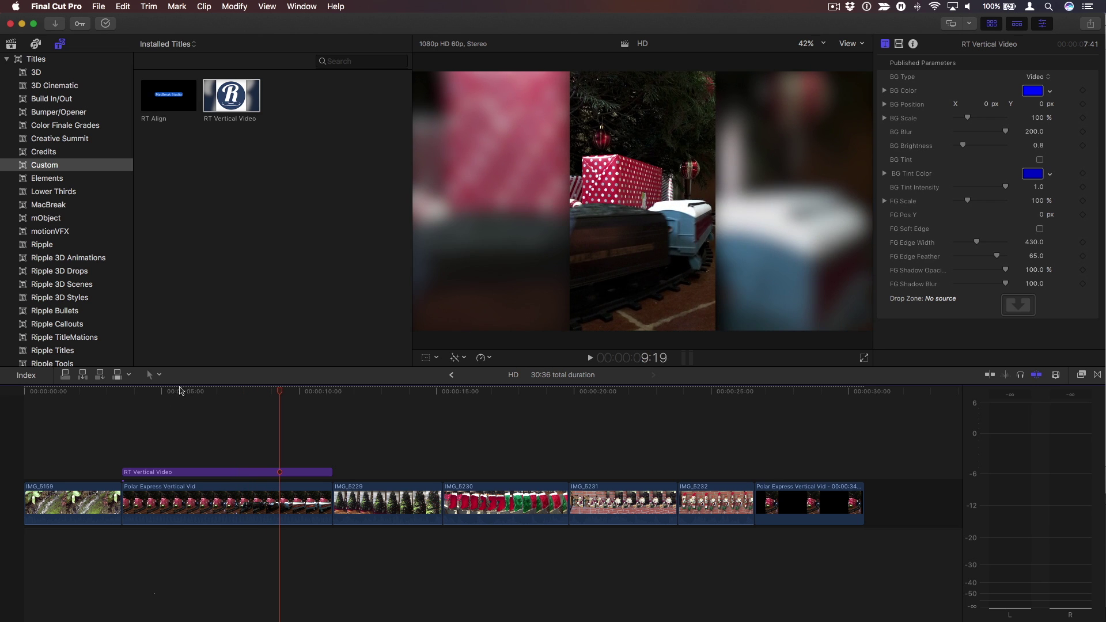
drag(181, 391, 196, 392)
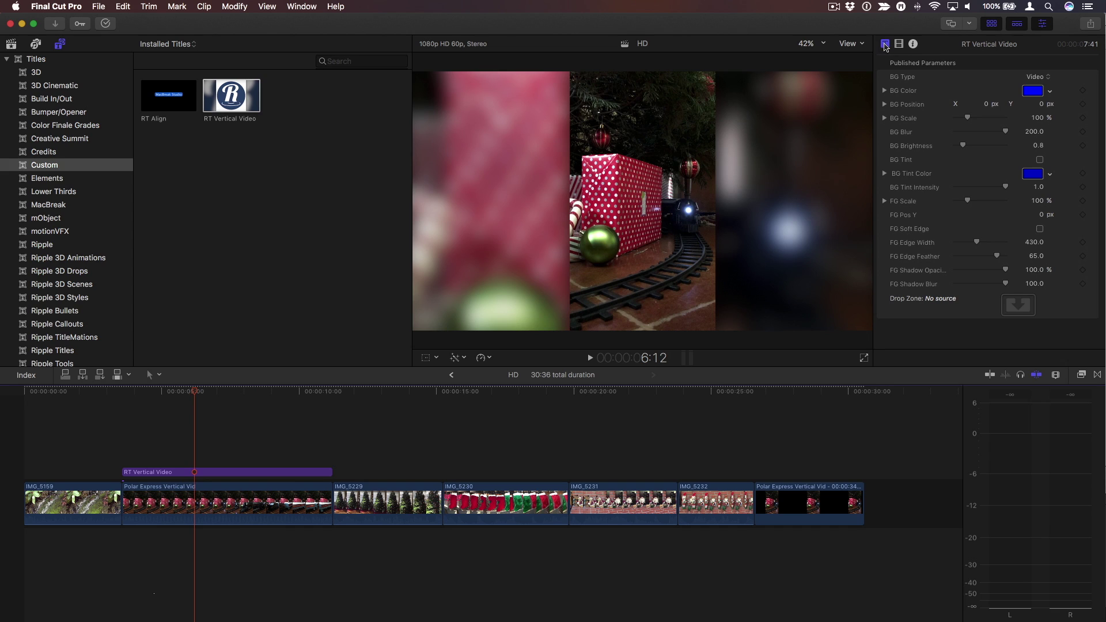
- Keep Video as the background type and raise BG Blur to 494
click(1041, 78)
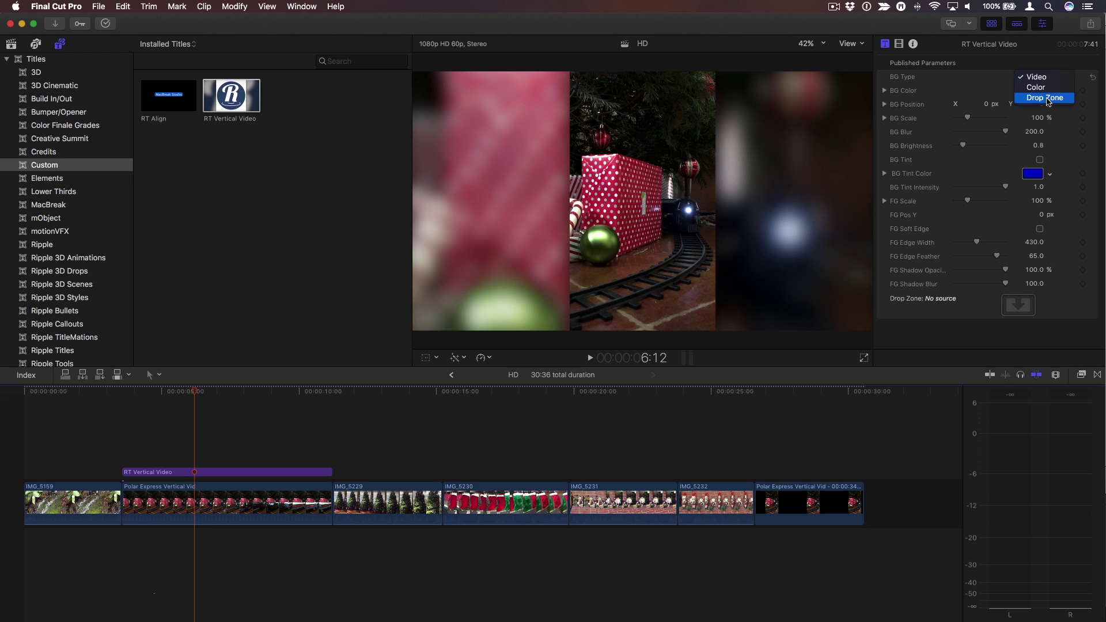
click(1001, 77)
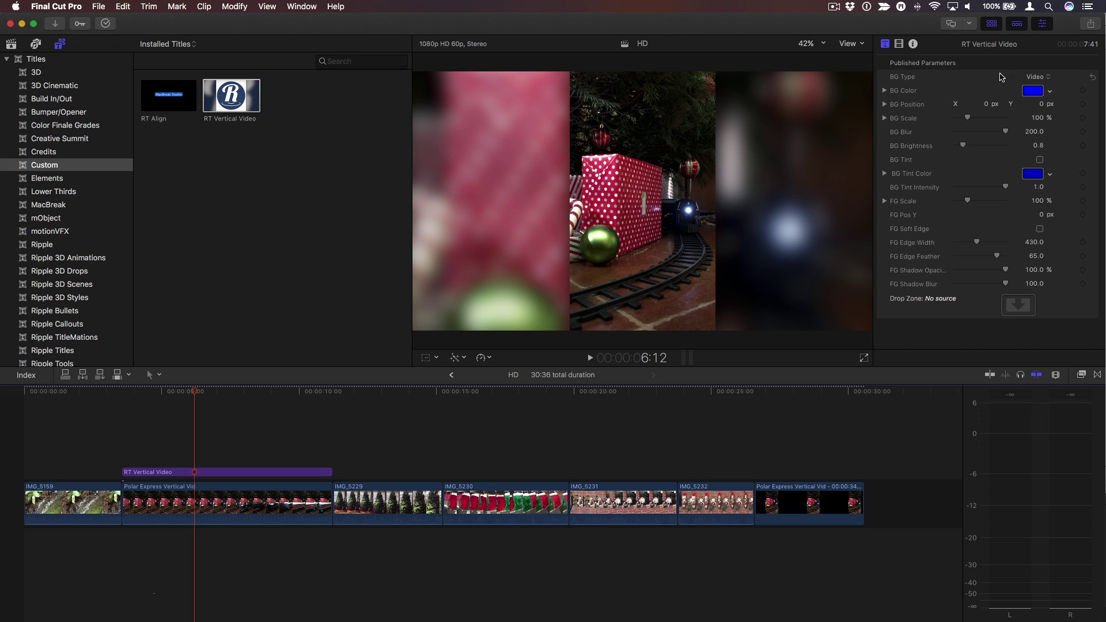
mouse_move(1042, 104)
mouse_move(1042, 103)
mouse_down()
mouse_move(1040, 77)
mouse_move(1035, 132)
mouse_up()
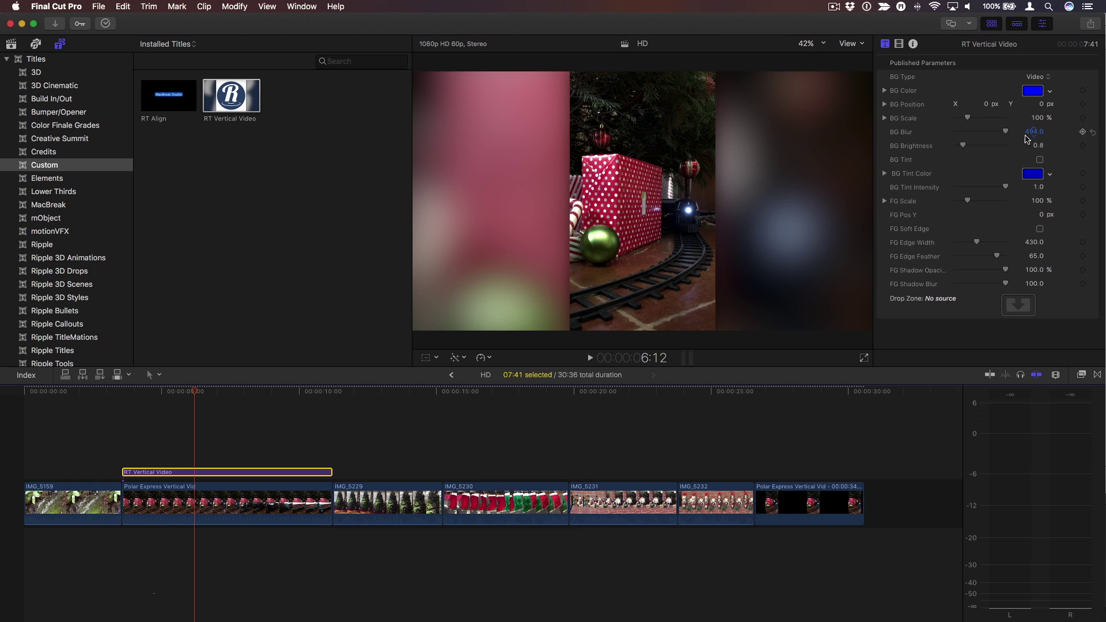
- Lower BG Brightness to 0.71 and add a red BG Tint, adjusting its strength
mouse_move(967, 147)
mouse_down()
mouse_move(985, 148)
mouse_move(962, 148)
mouse_up()
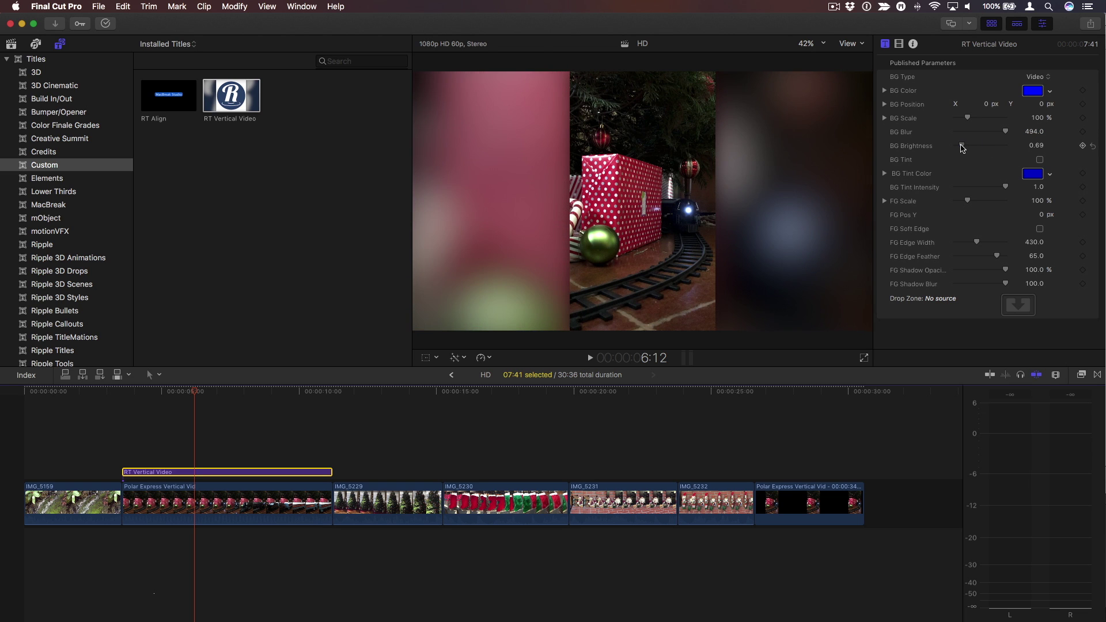
click(1039, 159)
click(1046, 187)
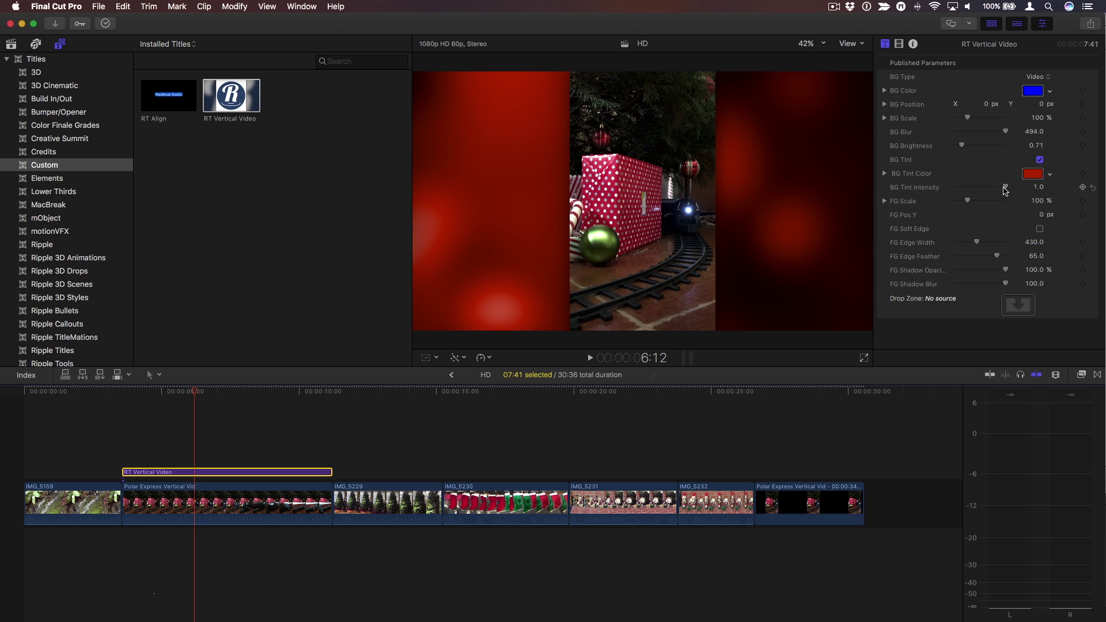
drag(982, 188, 1010, 190)
- Turn off the background tint, enlarge the foreground video, and enable FG Soft Edge
click(1040, 160)
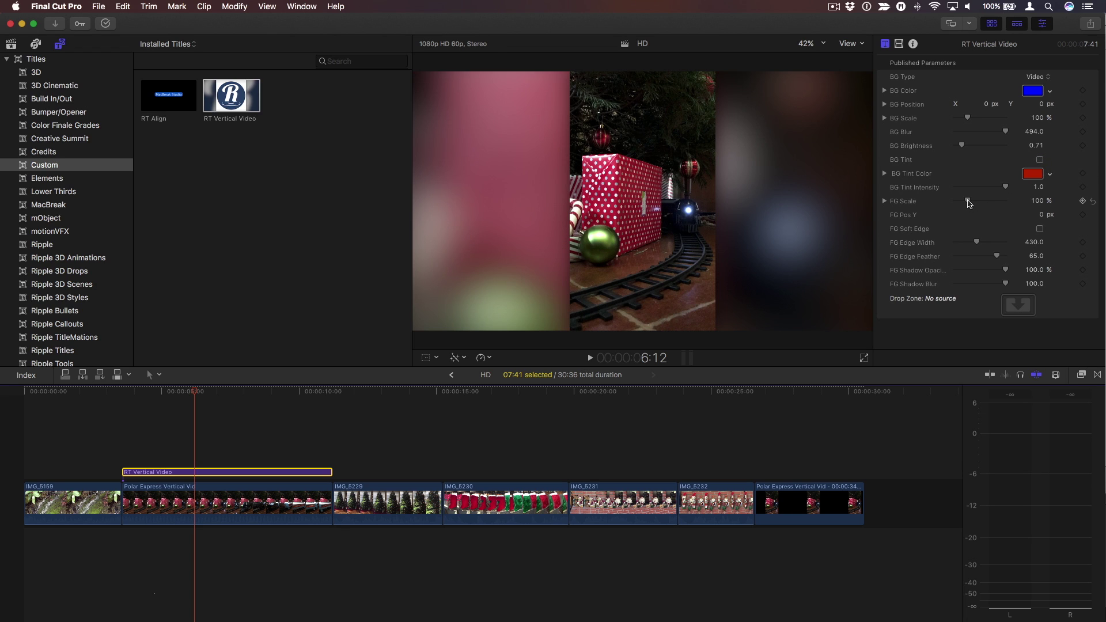
mouse_move(968, 202)
mouse_down()
mouse_move(1063, 214)
mouse_move(1044, 217)
mouse_up()
click(1040, 230)
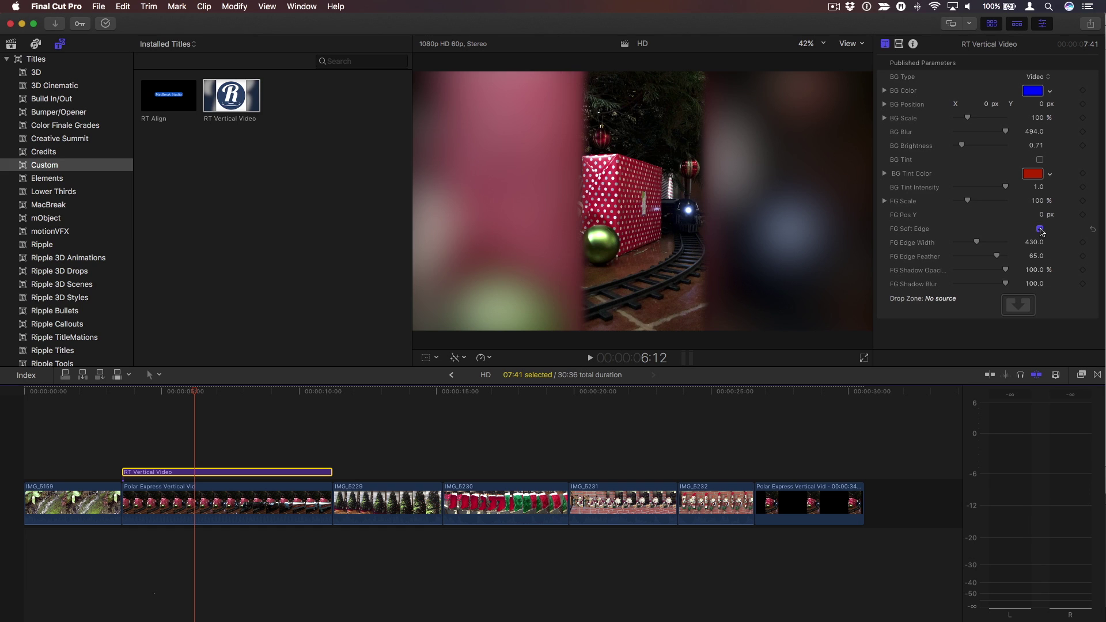
mouse_move(975, 242)
drag(977, 243, 973, 244)
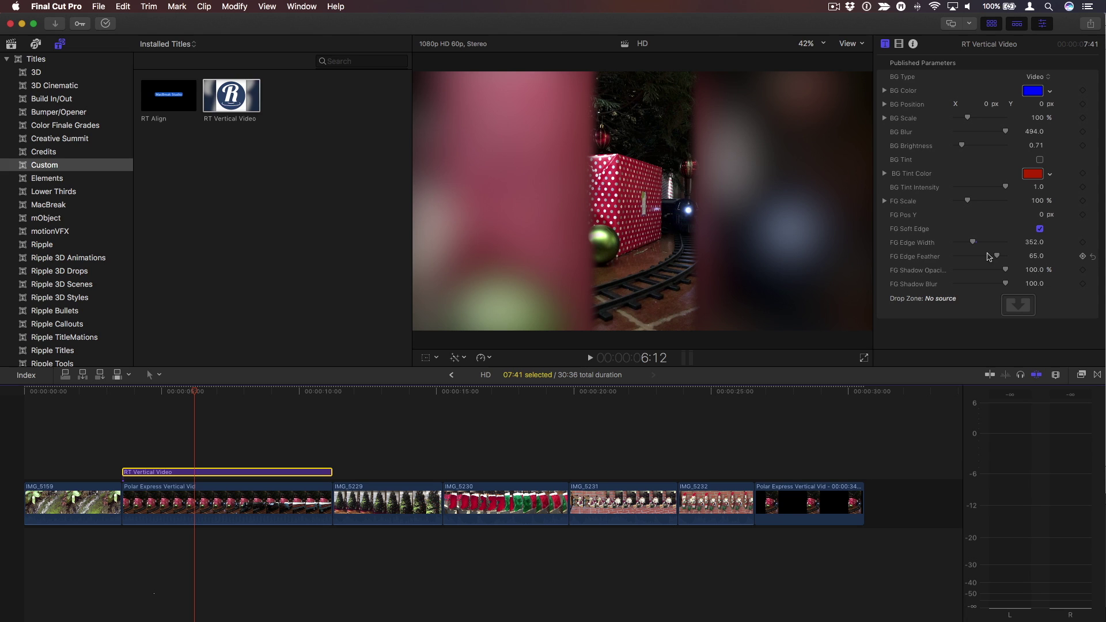
- Set FG Edge Feather to 69.1, turn Soft Edge off, and raise FG Shadow Blur to about 114
drag(1037, 258, 1040, 257)
click(1041, 229)
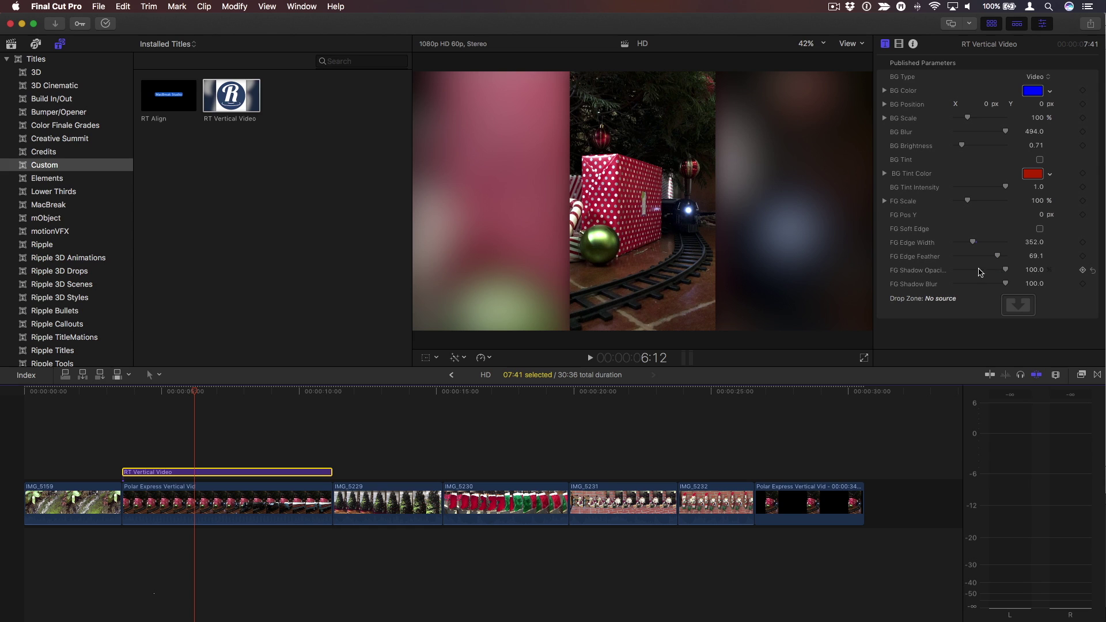
mouse_move(979, 274)
mouse_down()
mouse_move(941, 272)
mouse_move(1007, 270)
mouse_up()
- Set BG Type to Color with dark red, then switch BG Type to Drop Zone
click(1038, 77)
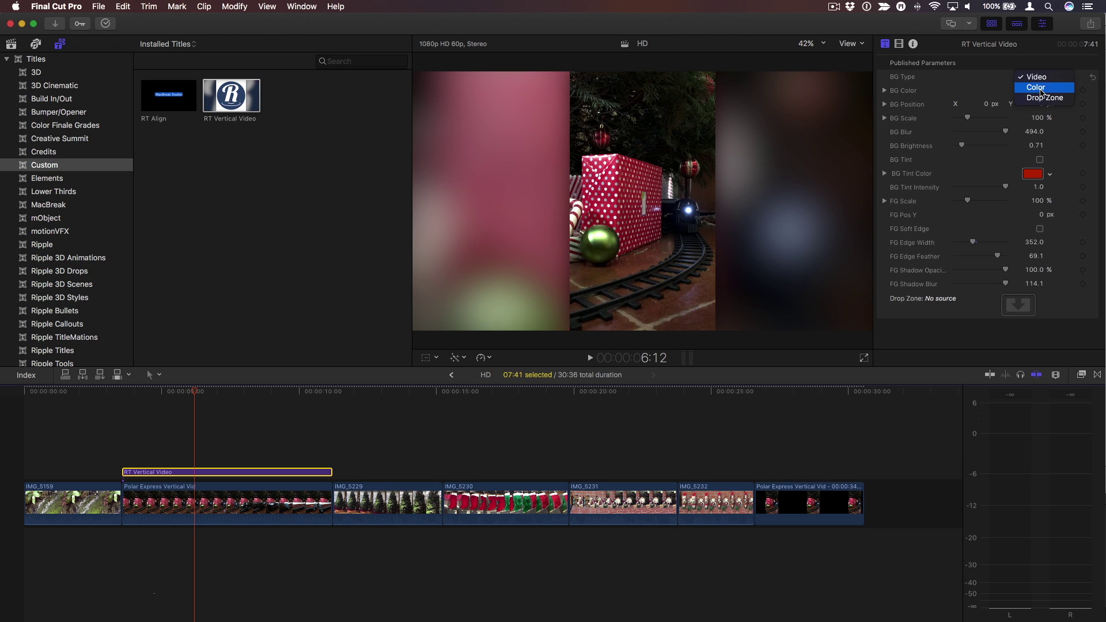
click(1038, 87)
click(1049, 91)
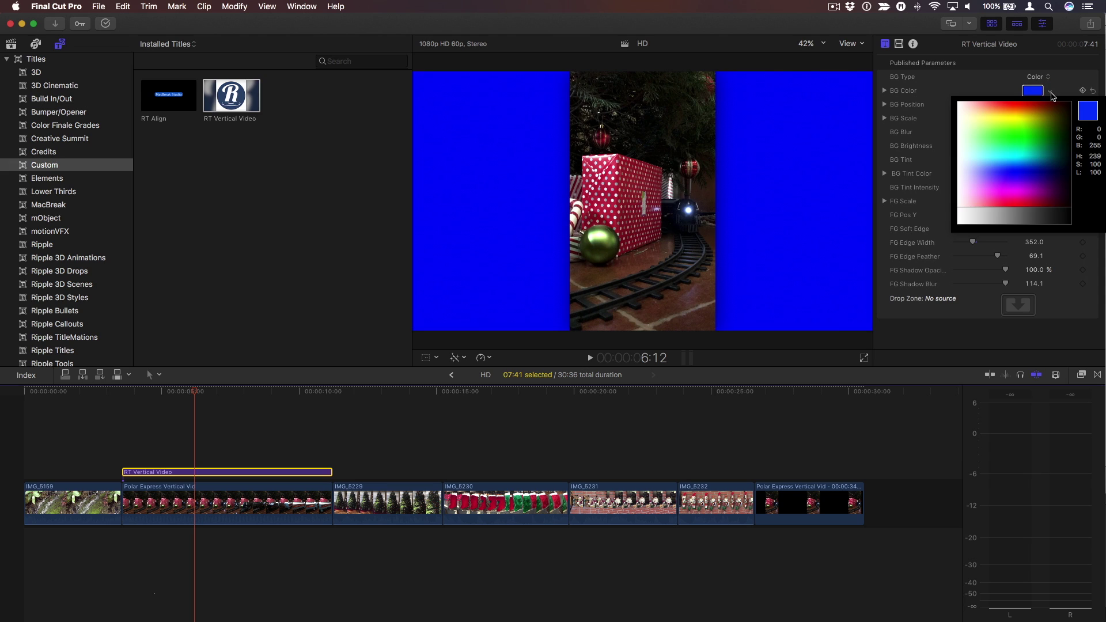
click(1045, 102)
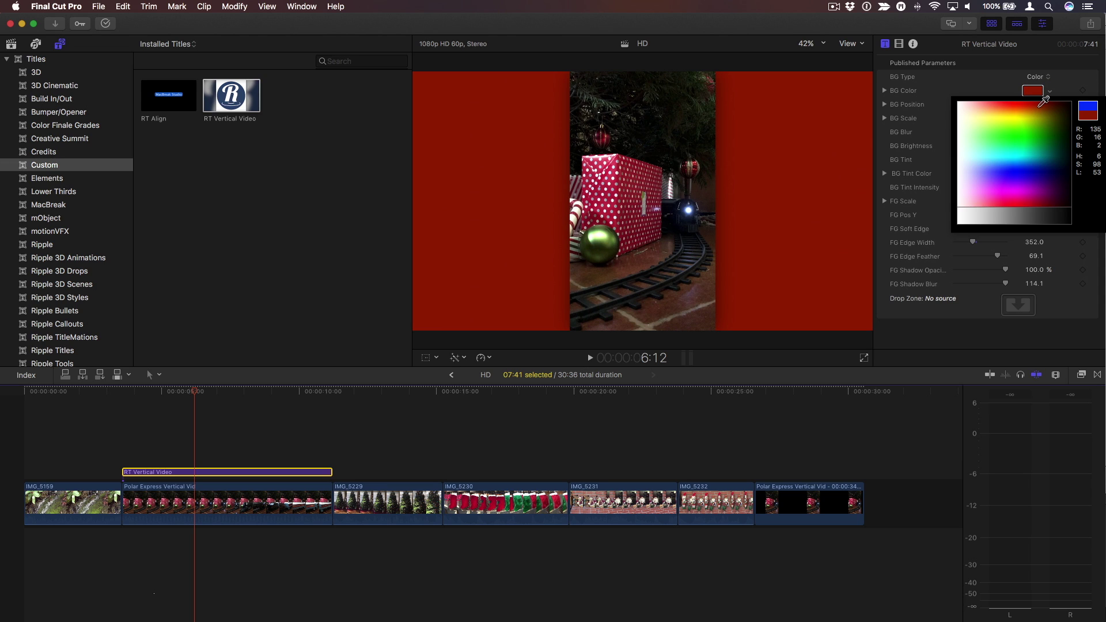
click(1042, 78)
click(1045, 87)
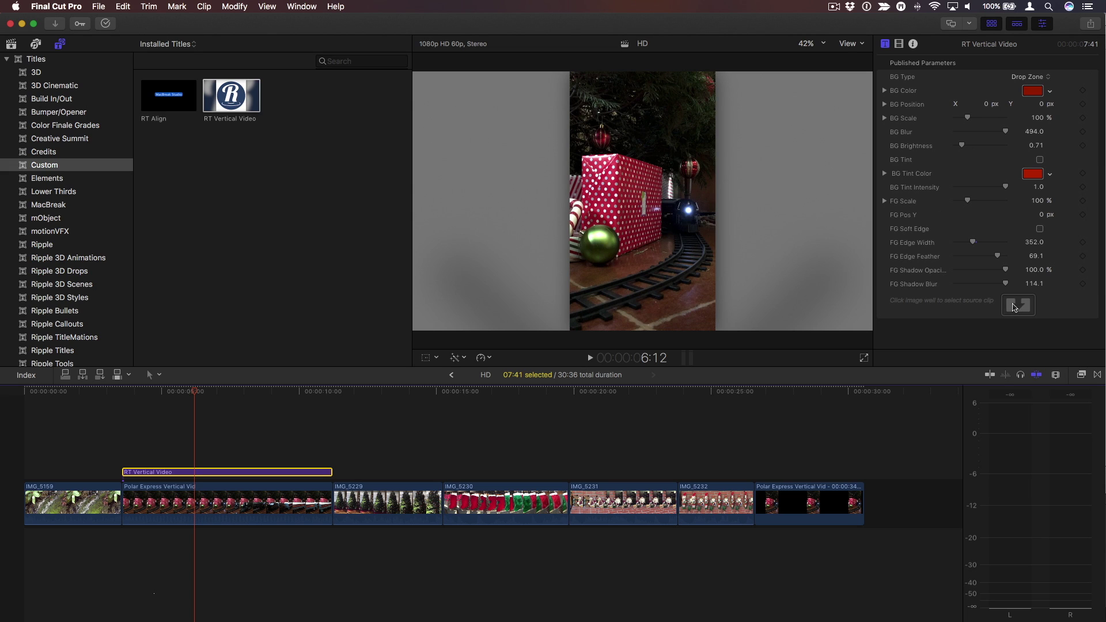
- Apply the Polar Express clip as the title's drop-zone source
click(1014, 307)
click(770, 395)
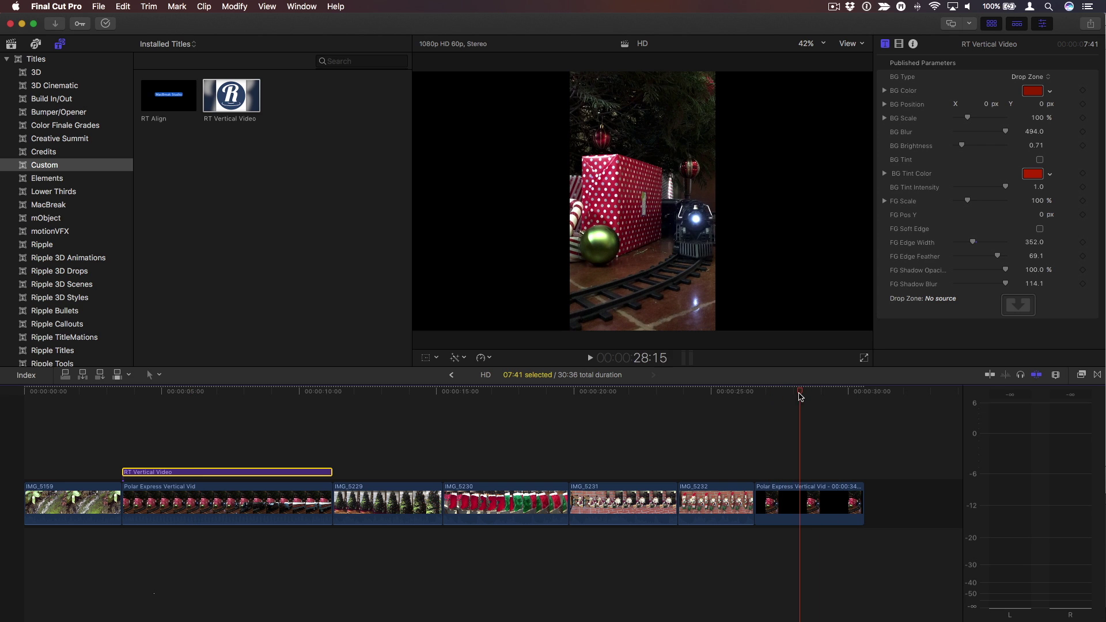
click(800, 413)
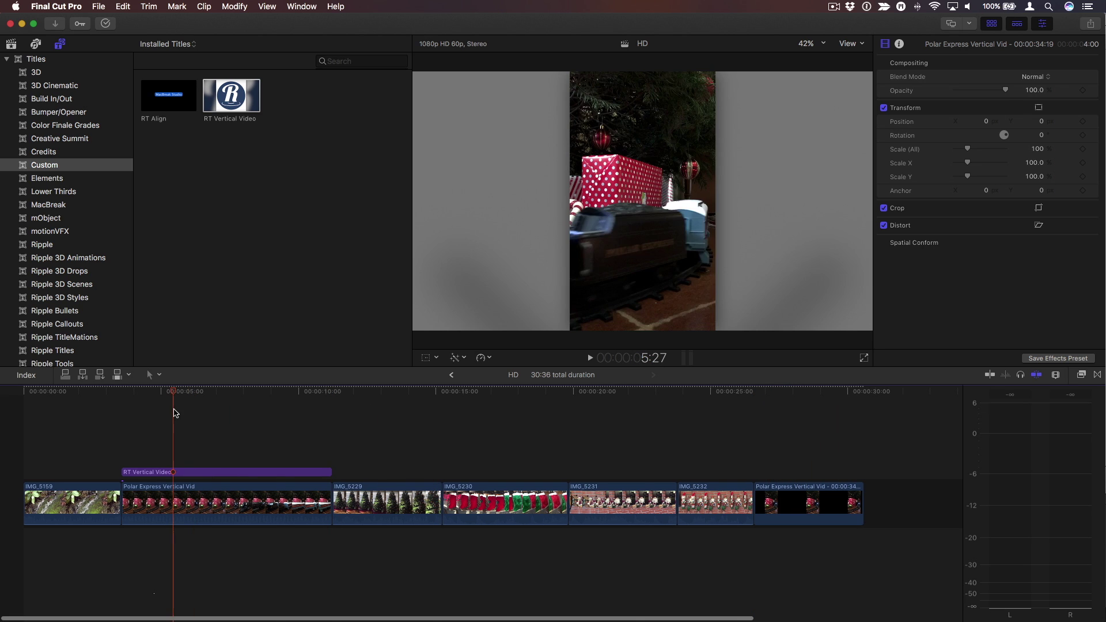
click(178, 472)
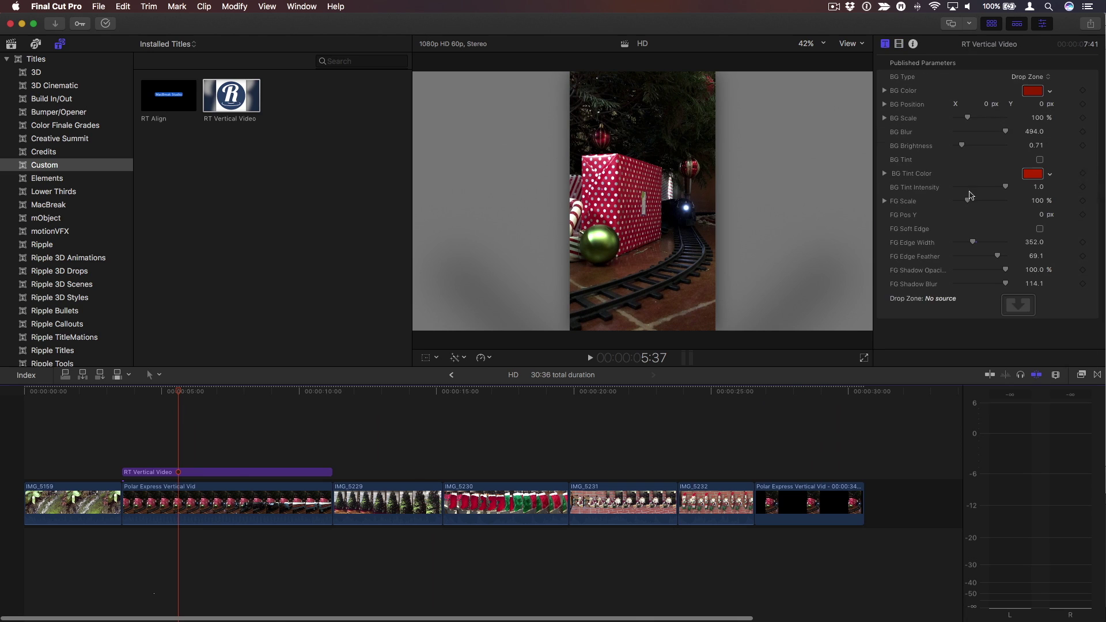
click(1018, 306)
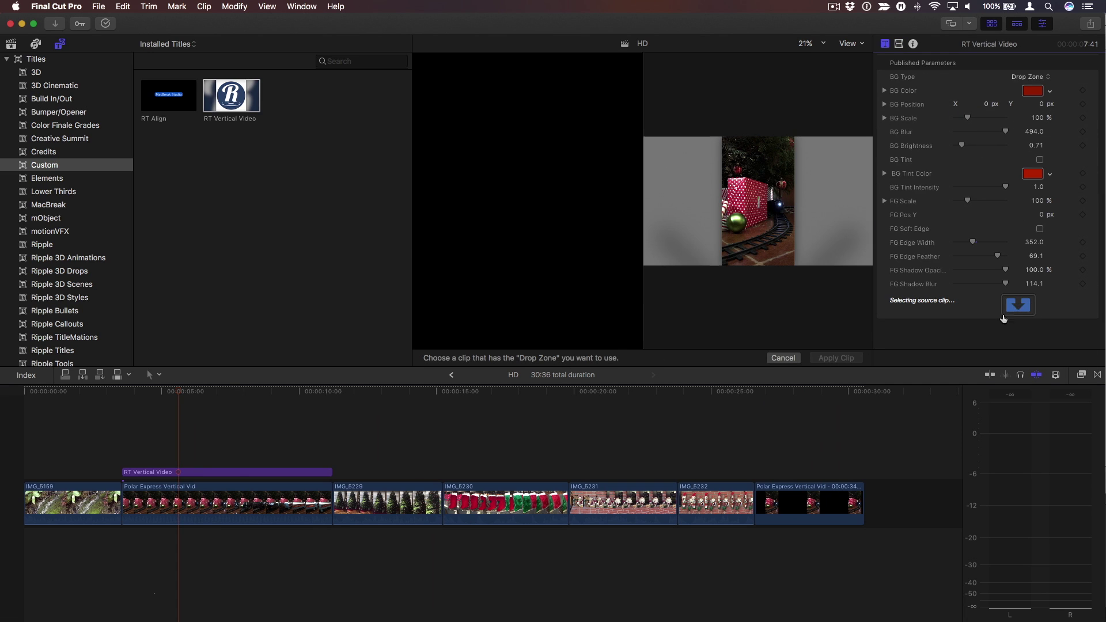
click(792, 507)
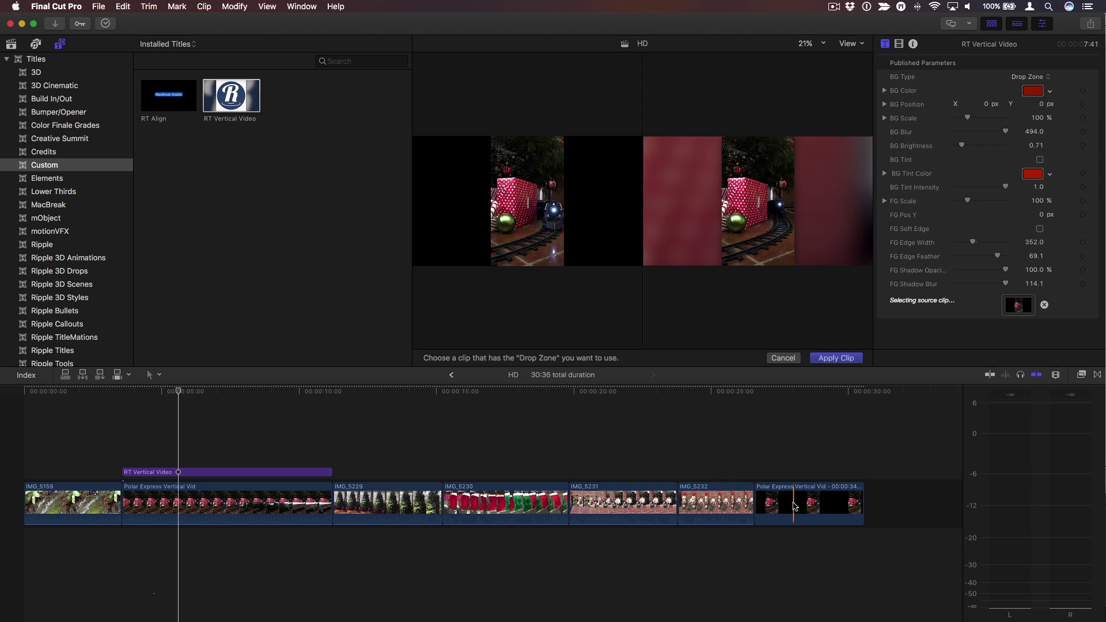
click(843, 358)
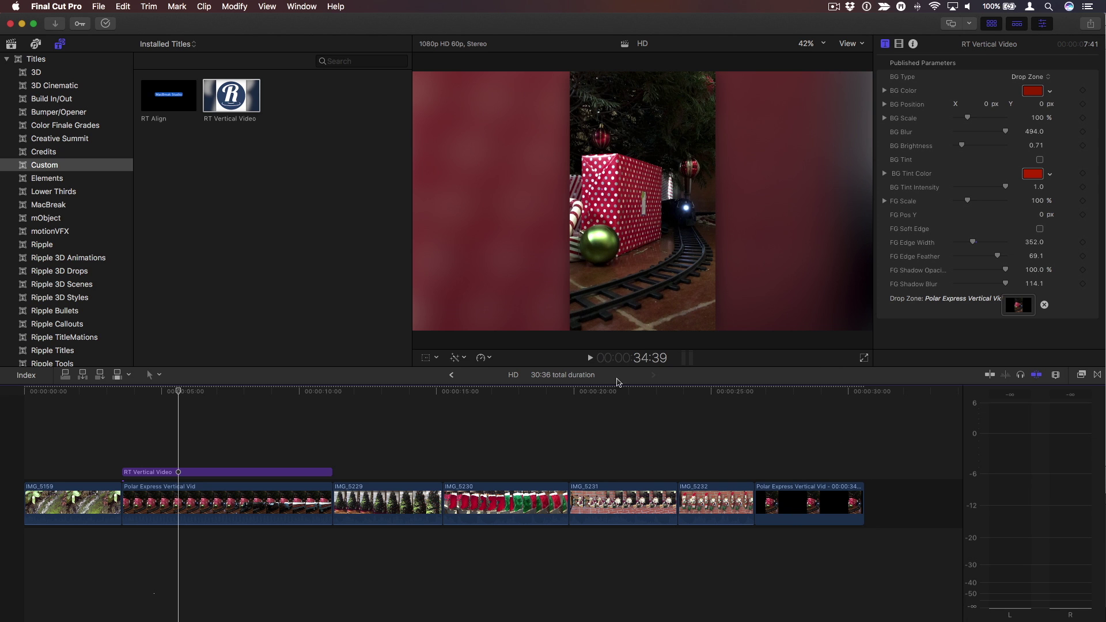
- Play back the composite, then scale down the blurred drop-zone background
key(space)
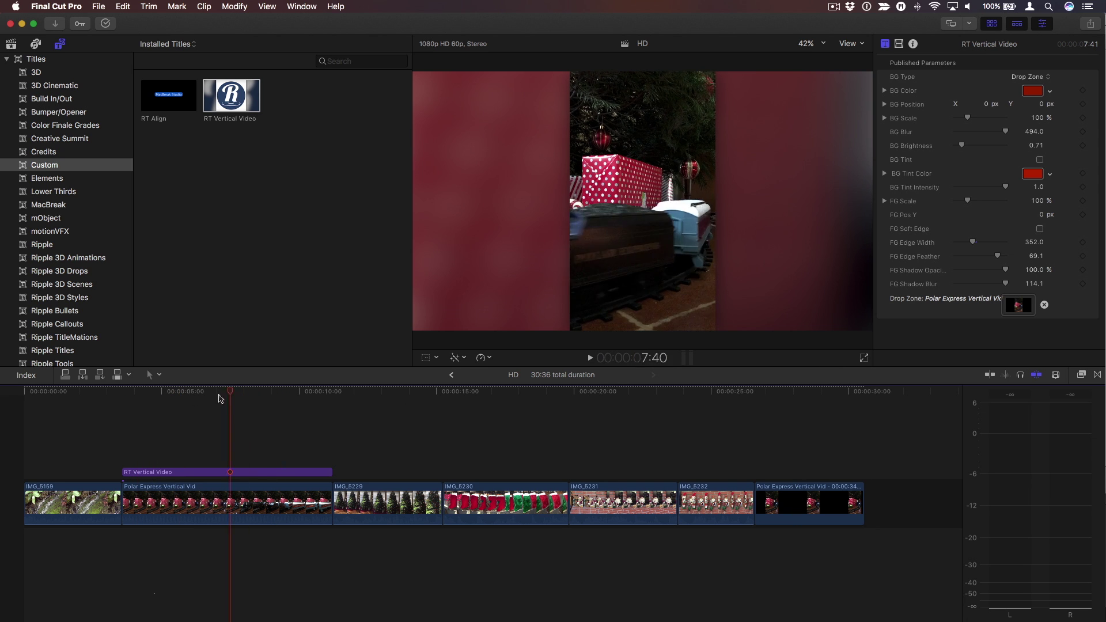
click(200, 398)
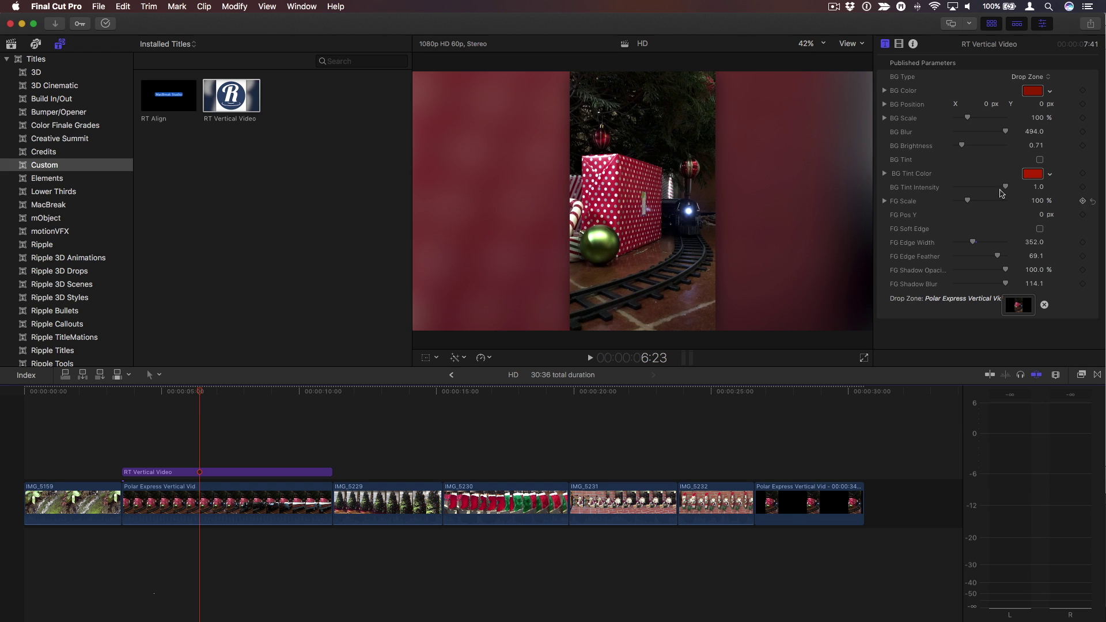
mouse_move(1043, 118)
mouse_move(970, 117)
drag(970, 119, 962, 123)
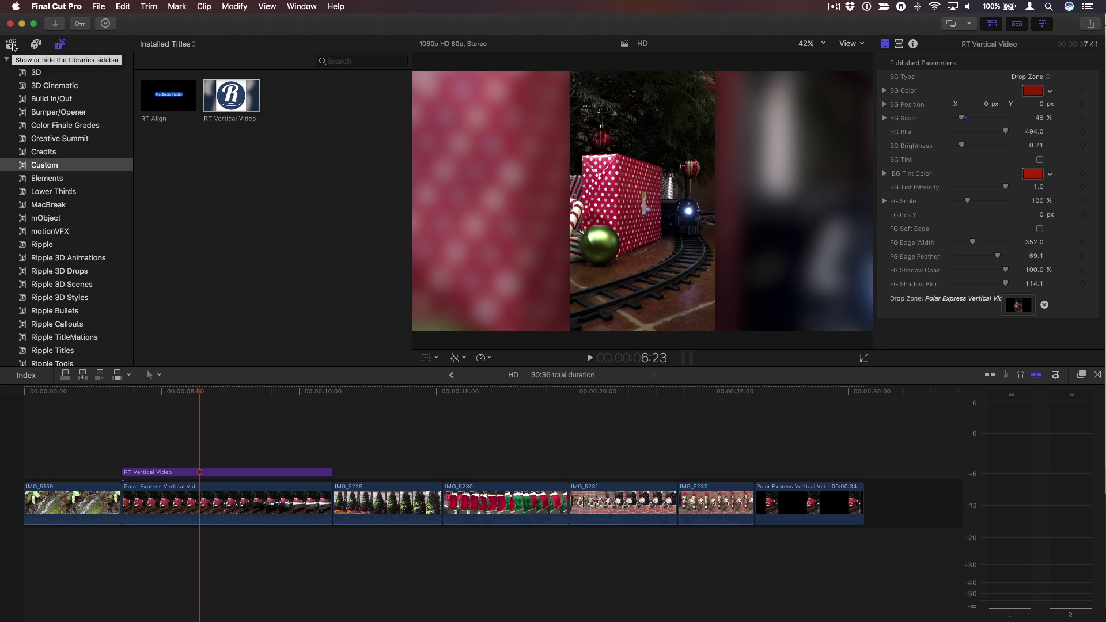
- Open the Square project from the library browser and play it back
click(15, 48)
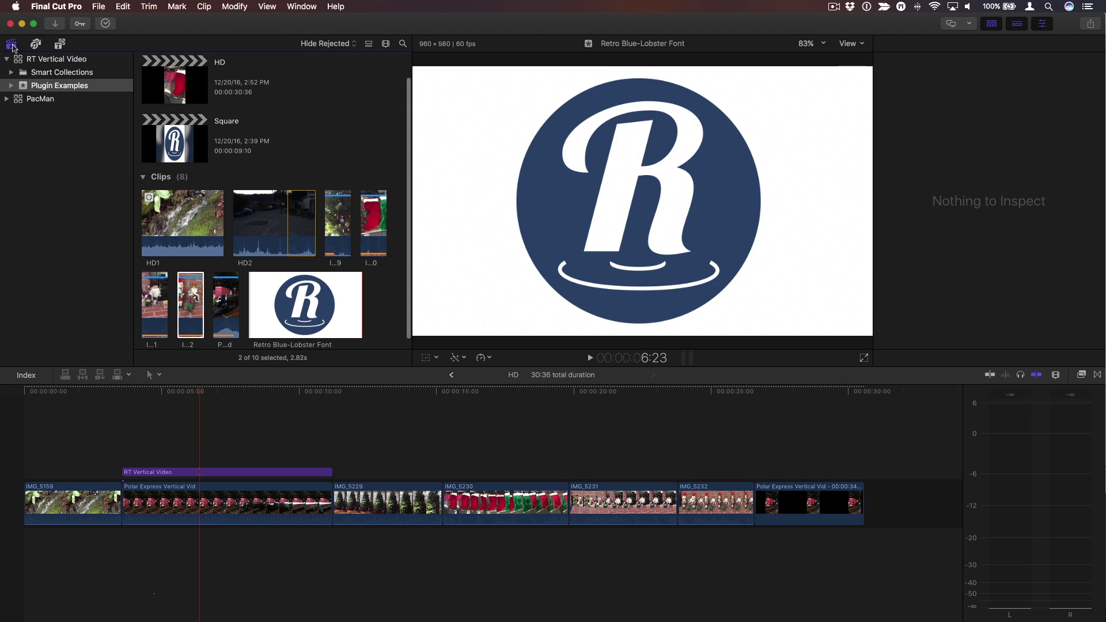
double_click(178, 144)
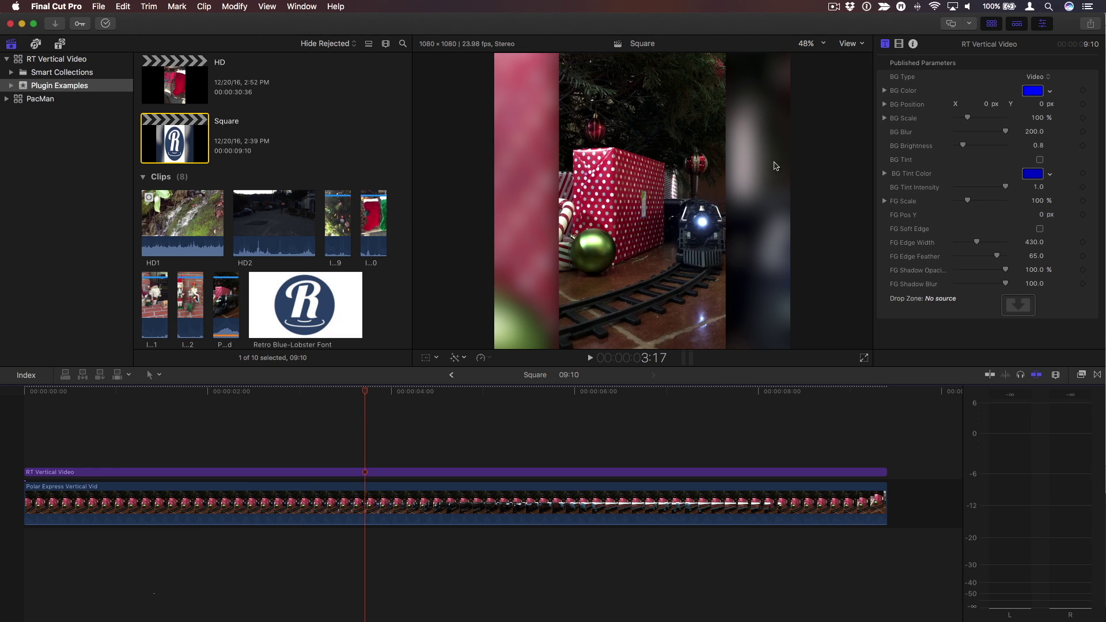
key(space)
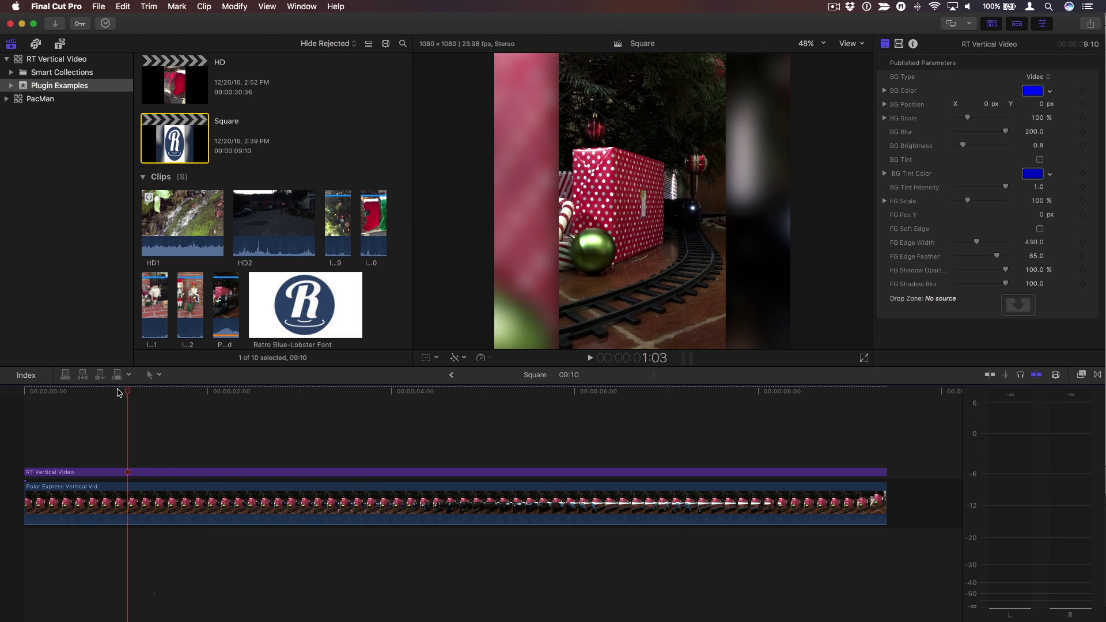